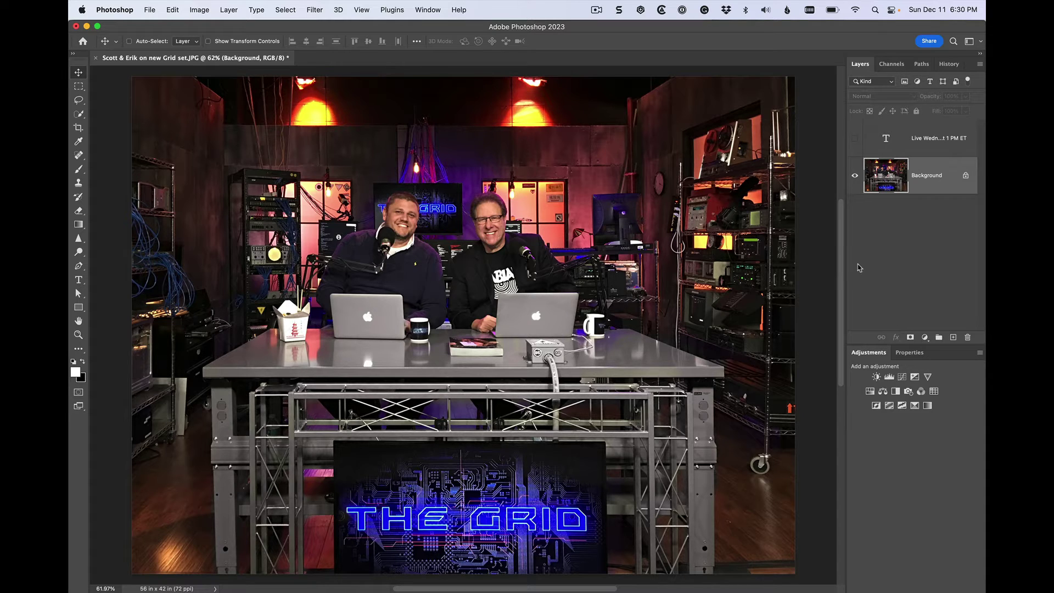
Show then hide the headline text, and auto-select both hosts as the subject, then deselect.
{"action": "left_click", "coordinate": [855, 139]}
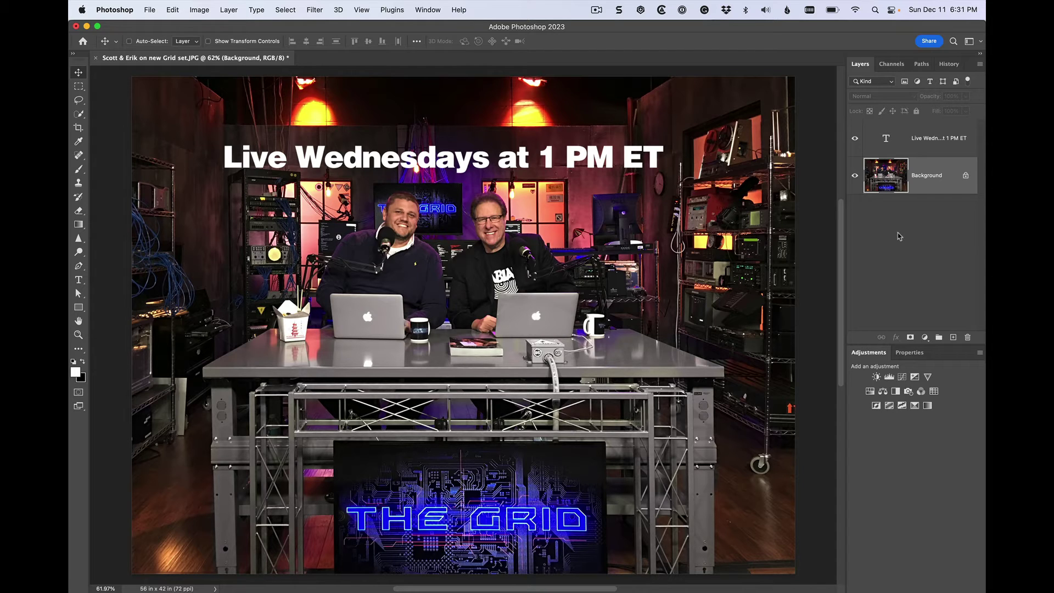
{"action": "left_click", "coordinate": [855, 142]}
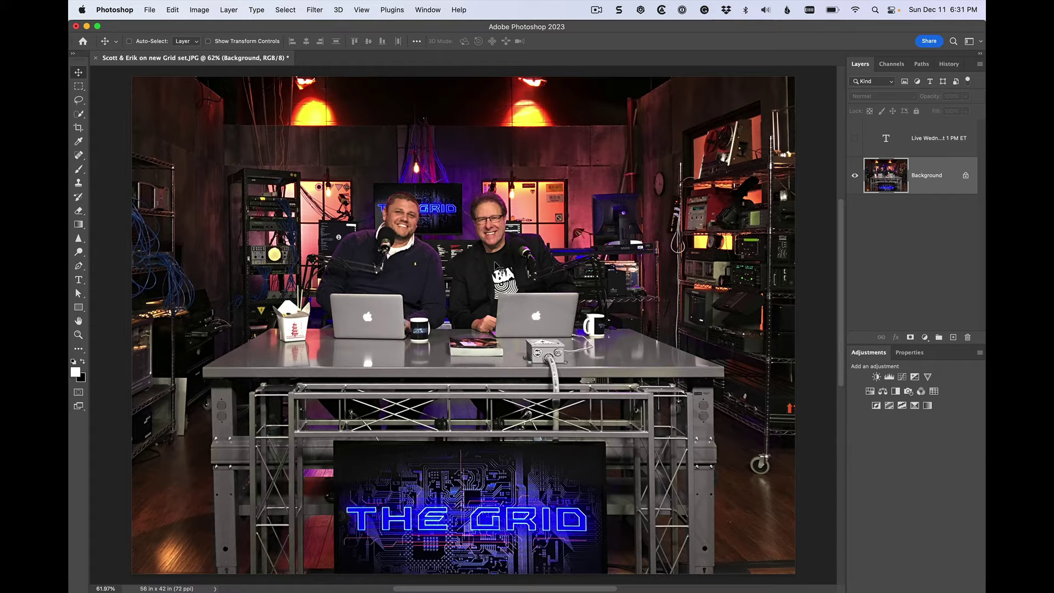
{"action": "left_click", "coordinate": [285, 11]}
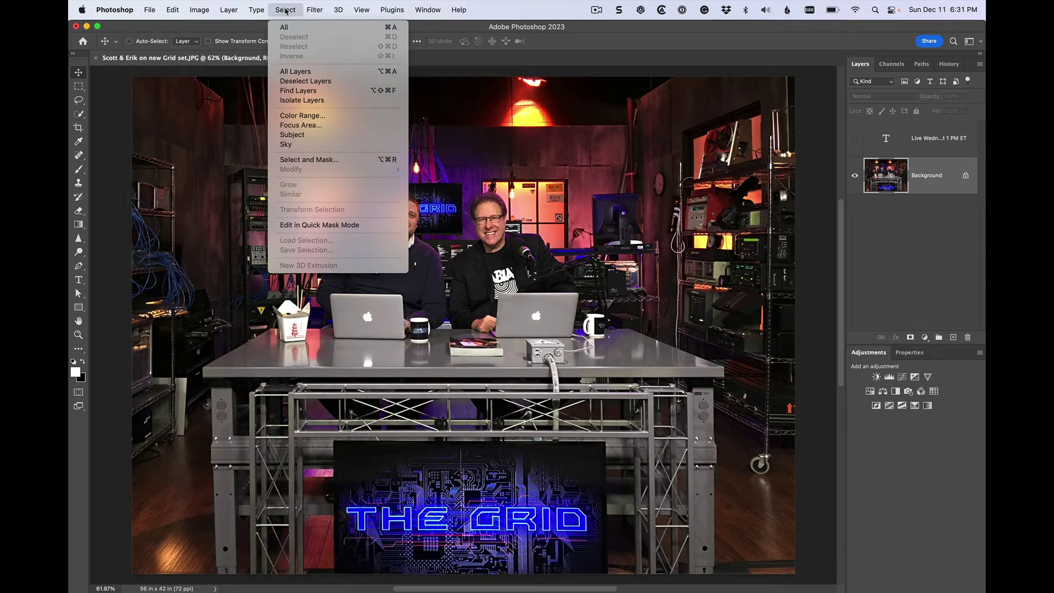
{"action": "left_click", "coordinate": [337, 135]}
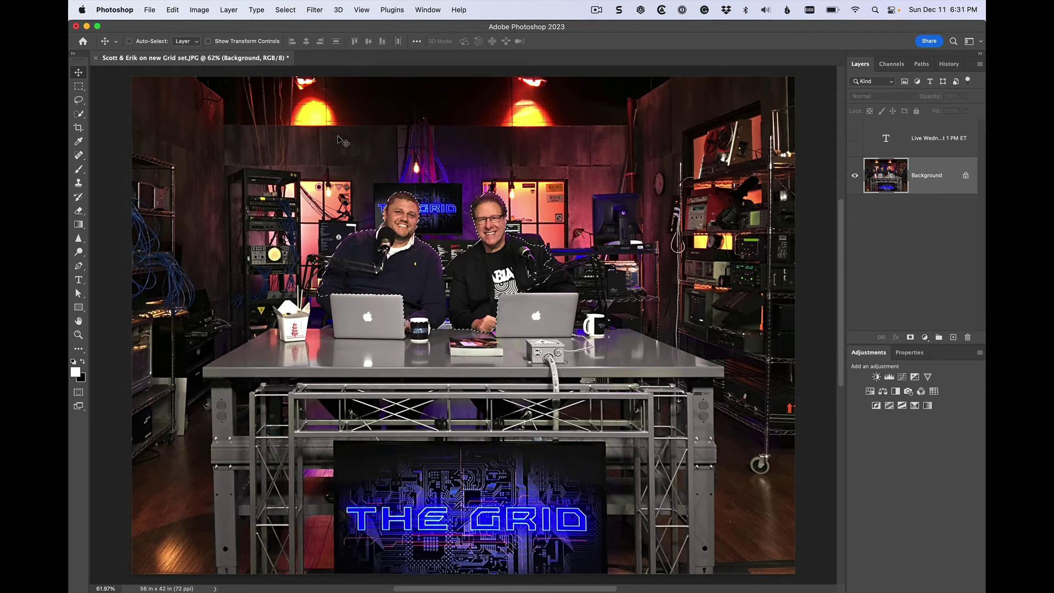
{"action": "key", "text": "super+d"}
Swap the Quick Selection tool for the Object Selection Tool.
{"action": "left_click", "coordinate": [80, 116]}
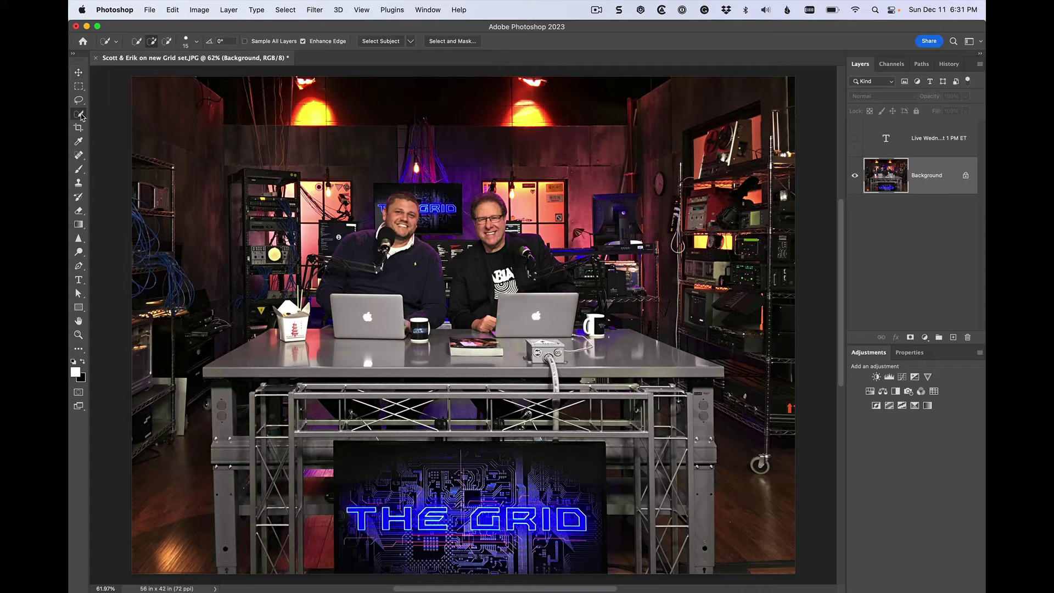
{"action": "right_click", "coordinate": [80, 116]}
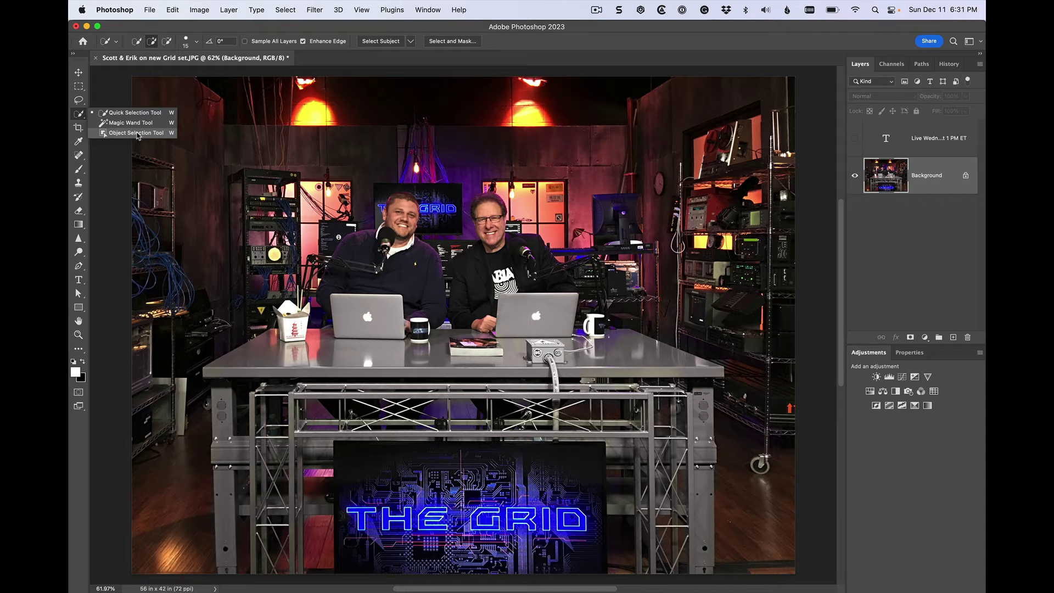
{"action": "left_click", "coordinate": [137, 133]}
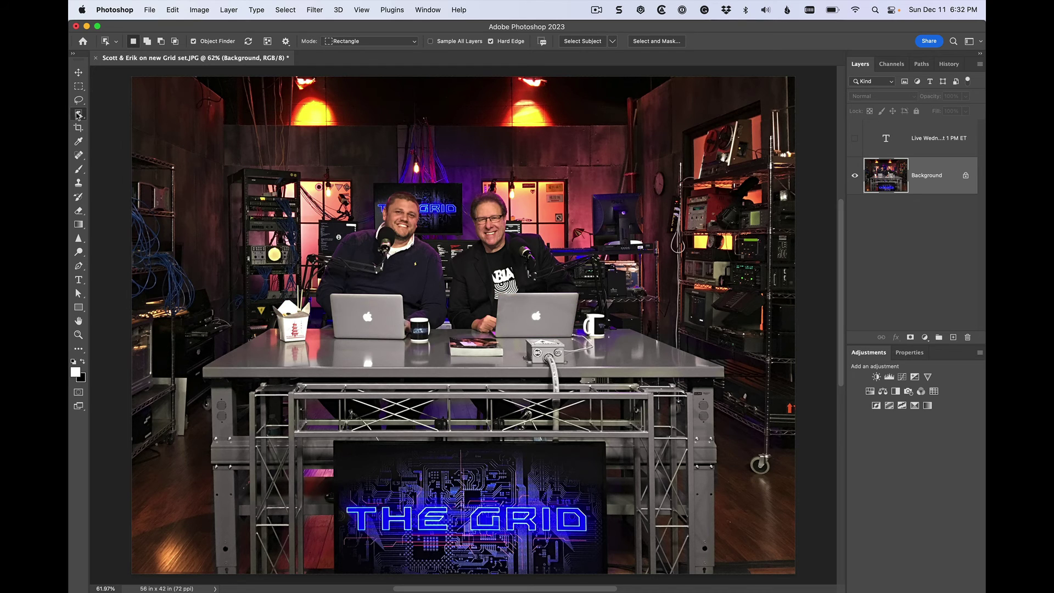
{"action": "right_click", "coordinate": [78, 115]}
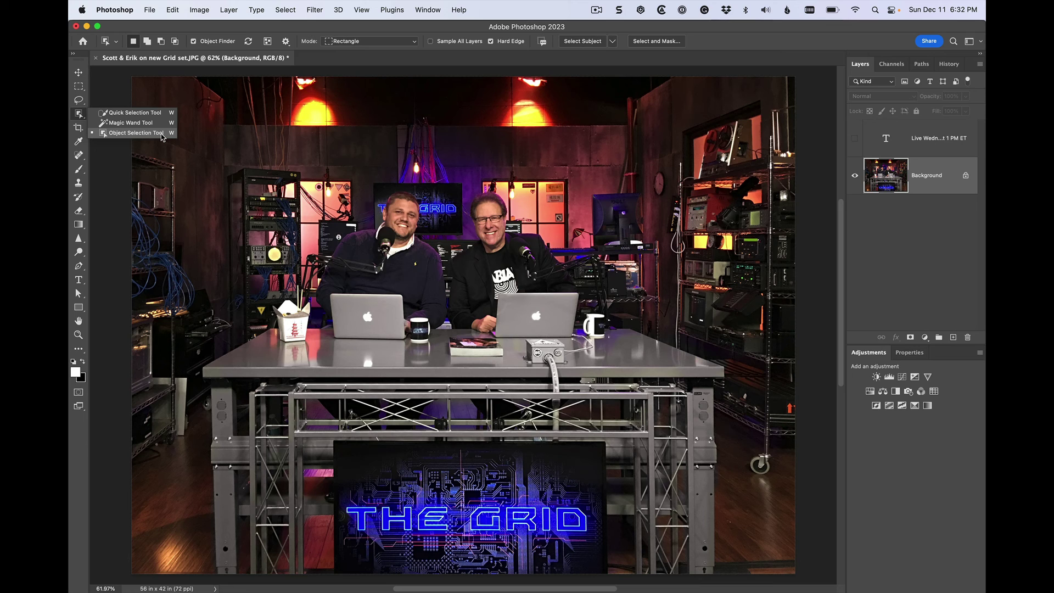
{"action": "left_click", "coordinate": [162, 137]}
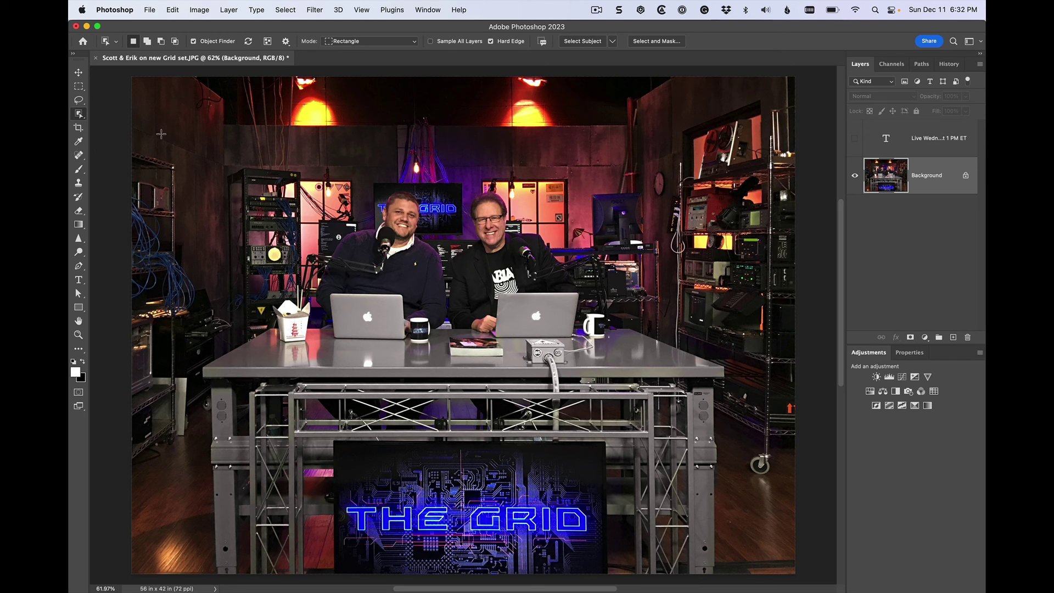